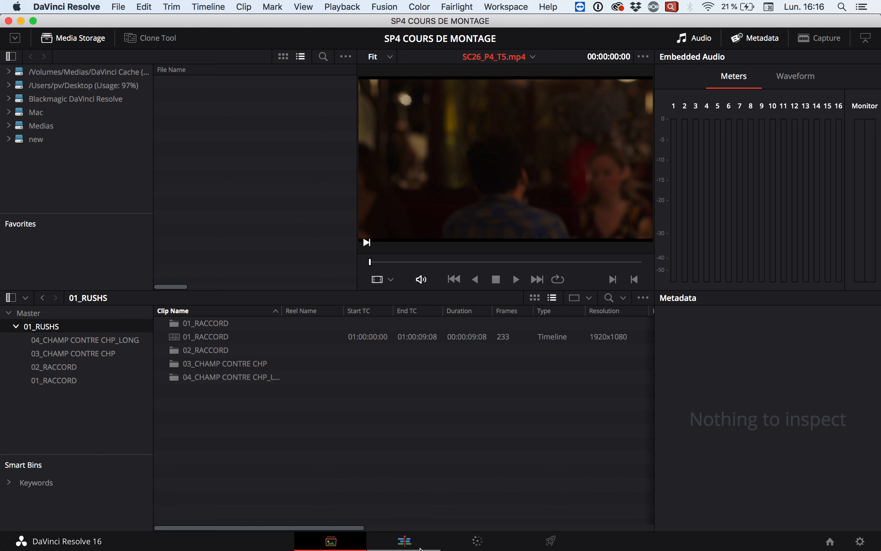
- Switch to the Edit page and check which pages are enabled in the workspace's page display options
left_click(405, 541)
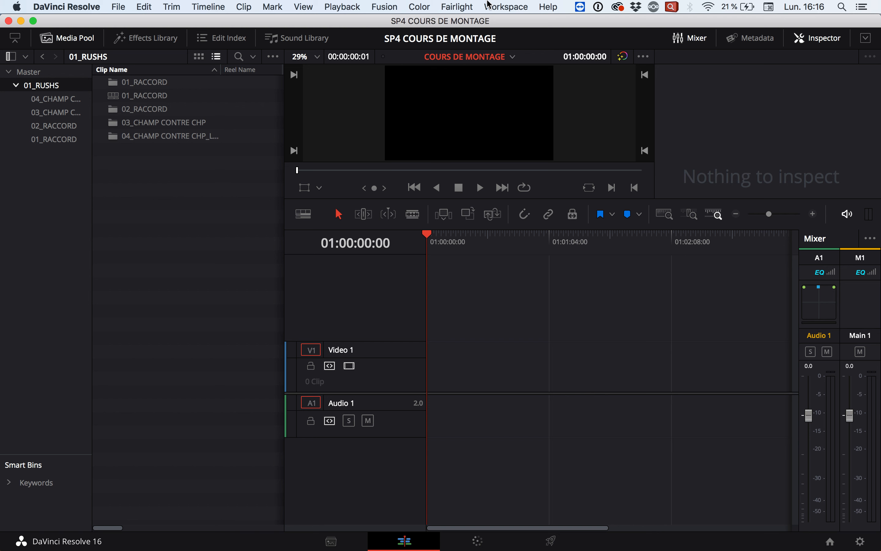
left_click(506, 7)
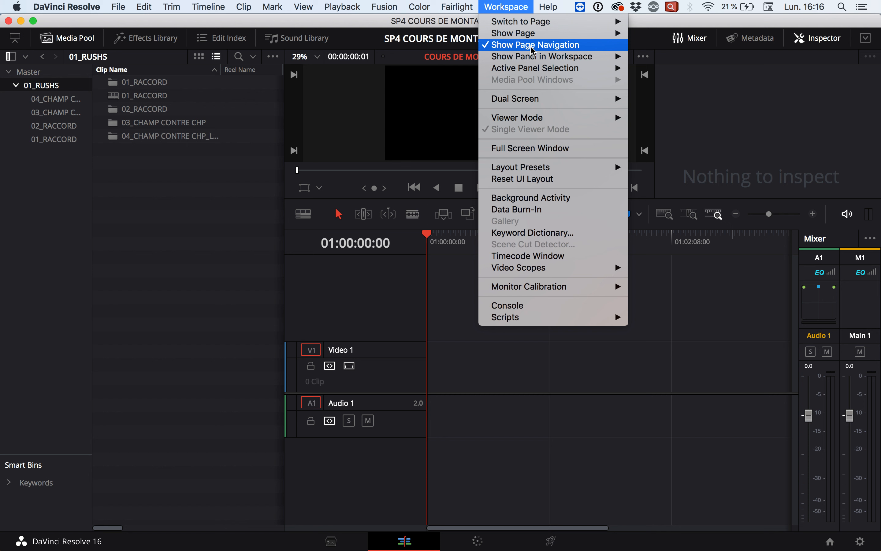
mouse_move(526, 34)
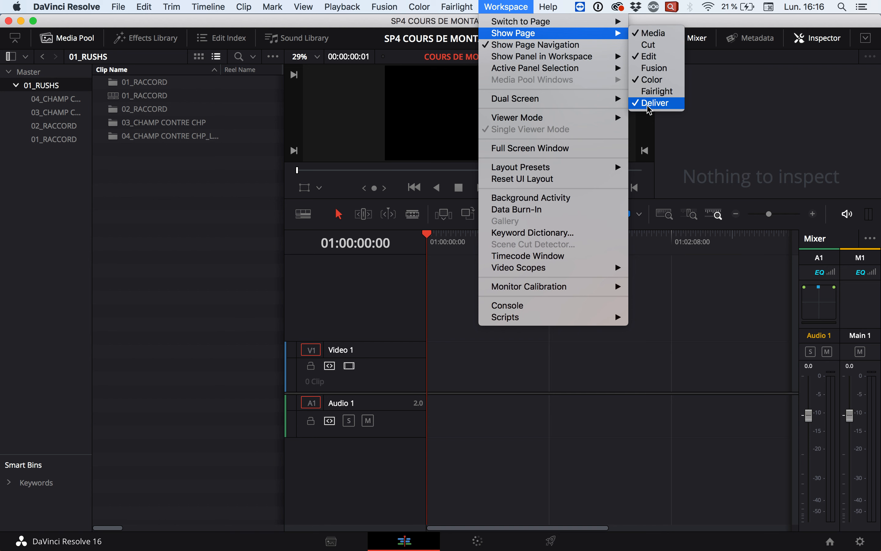
left_click(575, 4)
left_click(519, 4)
left_click(518, 4)
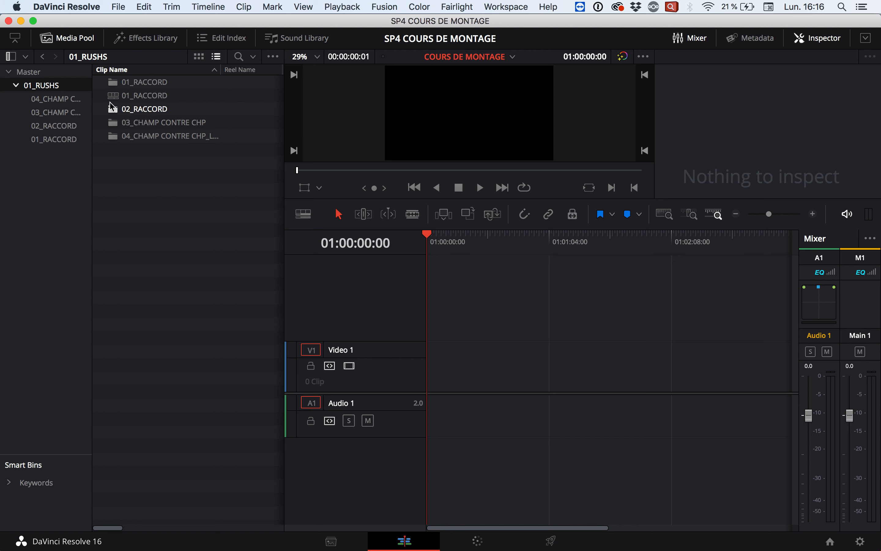
- Open the 01_RACCORD bin and place Raccord_P01.mp4 and Raccord_P02.mp4 at the start of the timeline
double_click(113, 86)
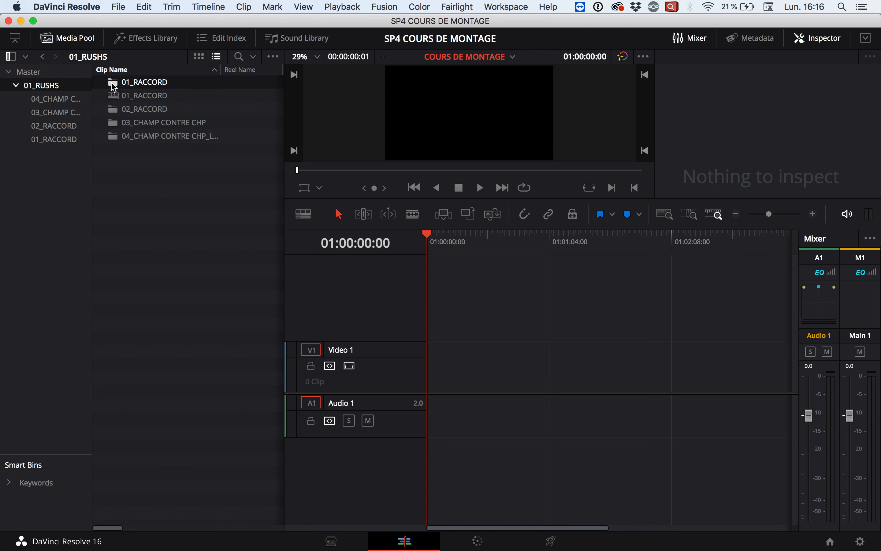
left_click_drag(150, 118, 424, 381)
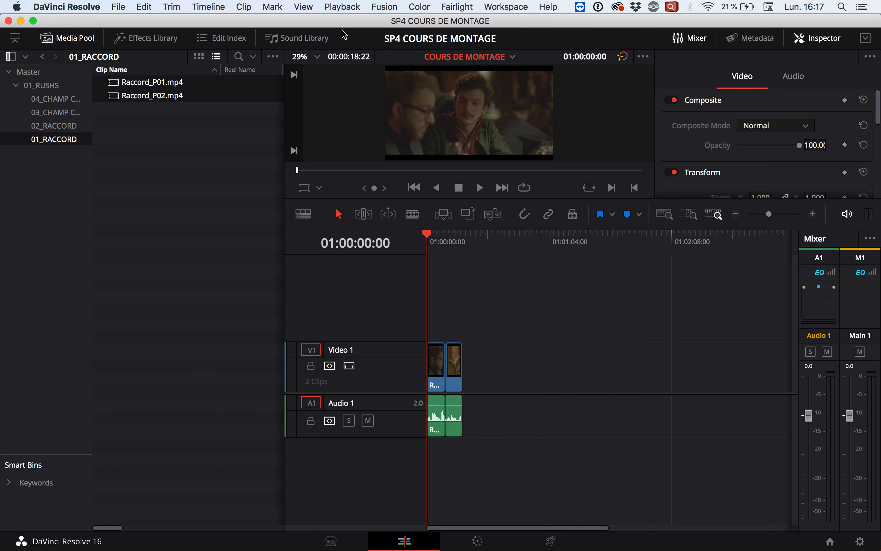
- Browse the media pool from Master through 01_RUSHS to the 01_RACCORD bin and return to Master
left_click(68, 40)
left_click(68, 39)
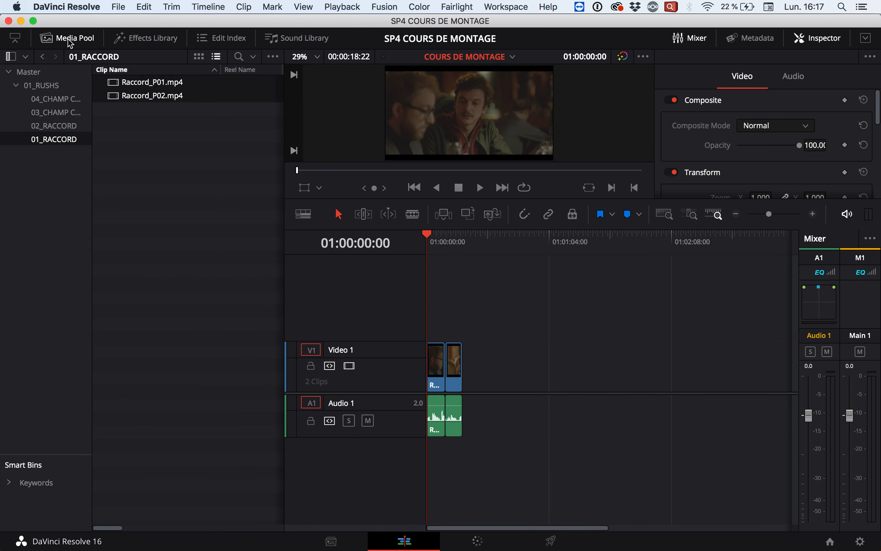
left_click(141, 145)
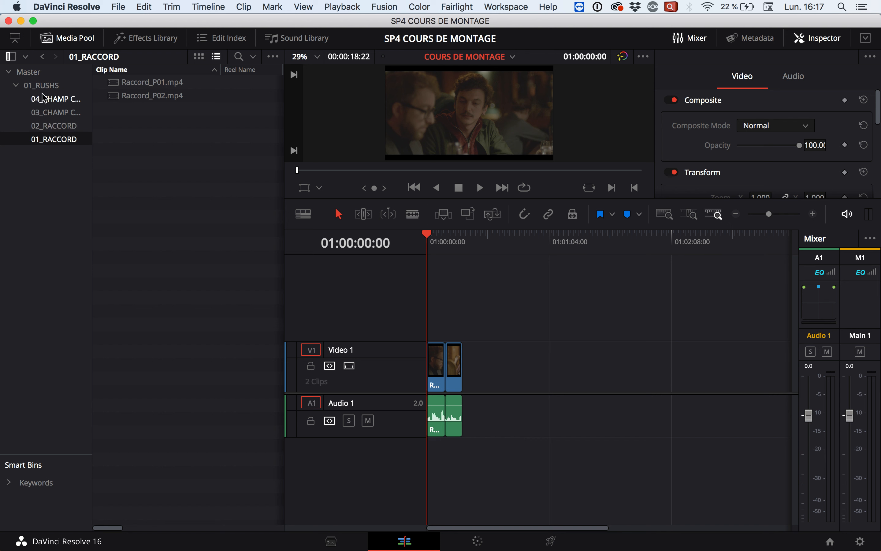
left_click(39, 74)
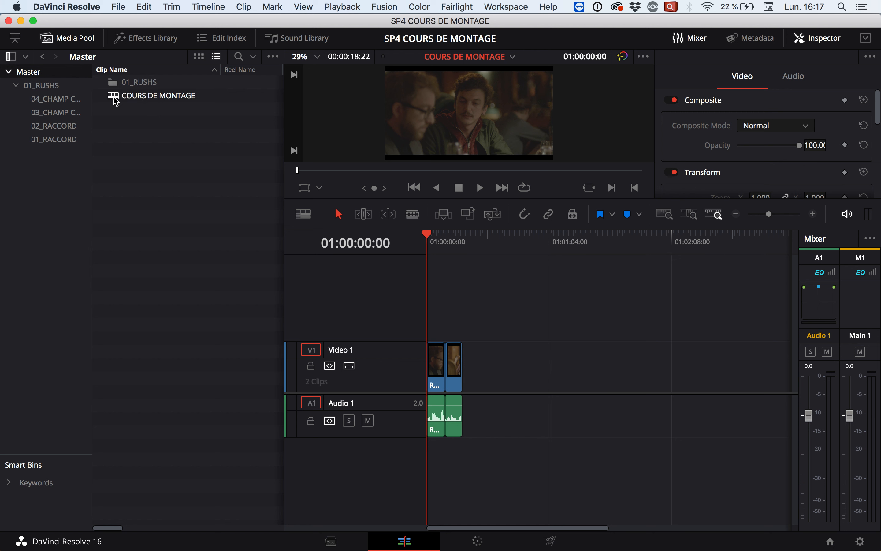
double_click(118, 82)
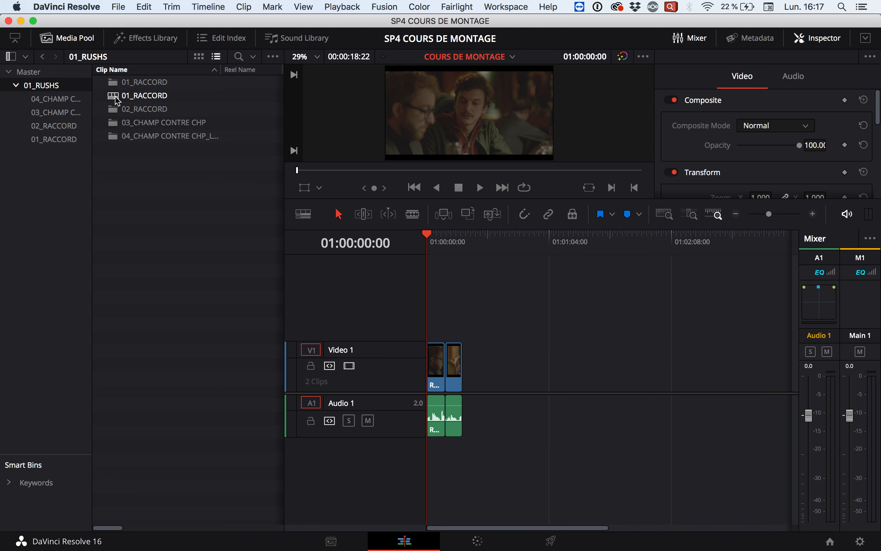
double_click(113, 84)
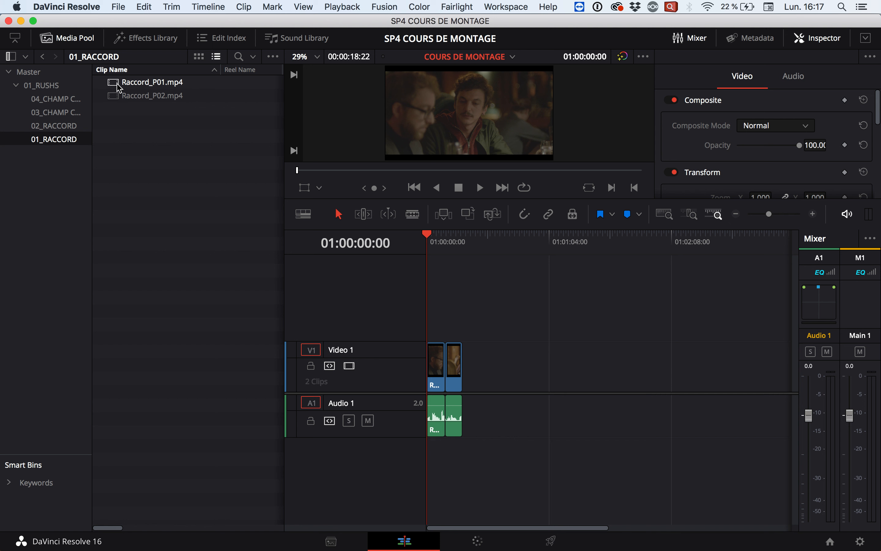
left_click(35, 75)
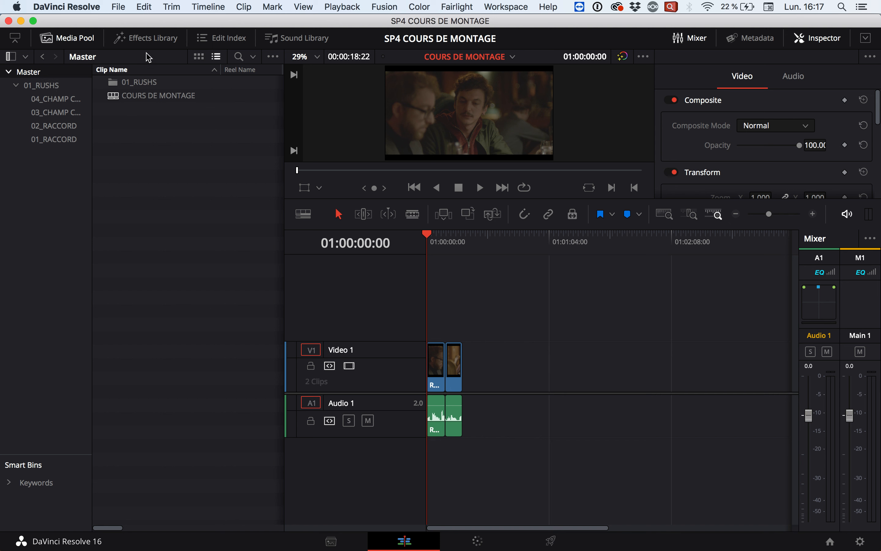
- Add a Text title from the effects library on a new video track above the first clip
left_click(153, 40)
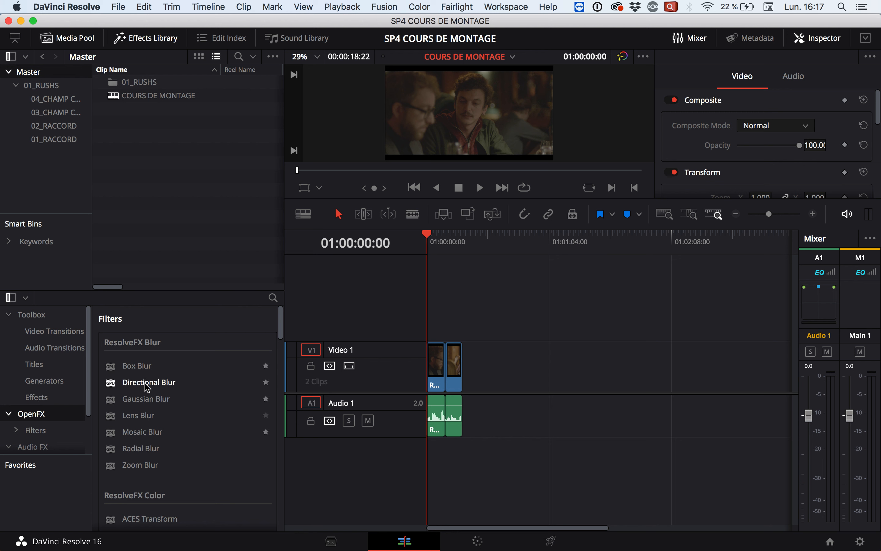
left_click(141, 401)
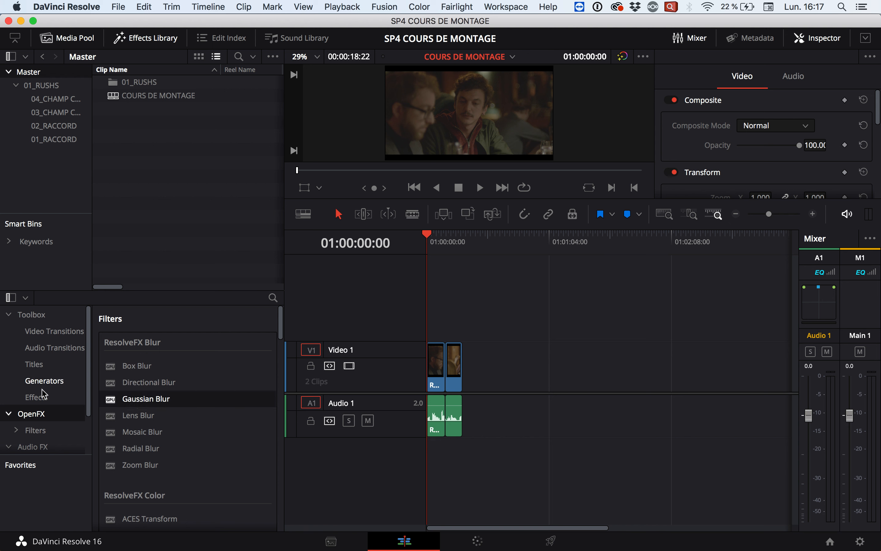
left_click(37, 366)
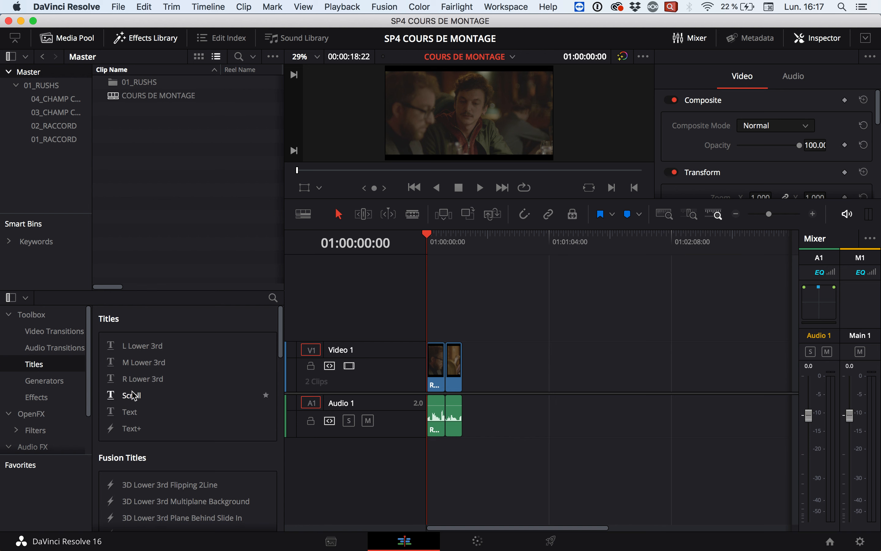
left_click(128, 415)
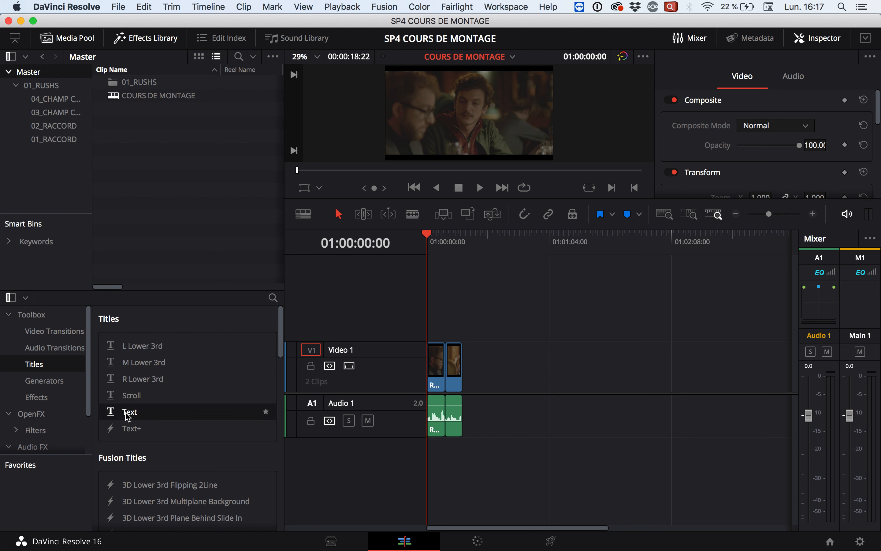
left_click_drag(126, 413, 422, 318)
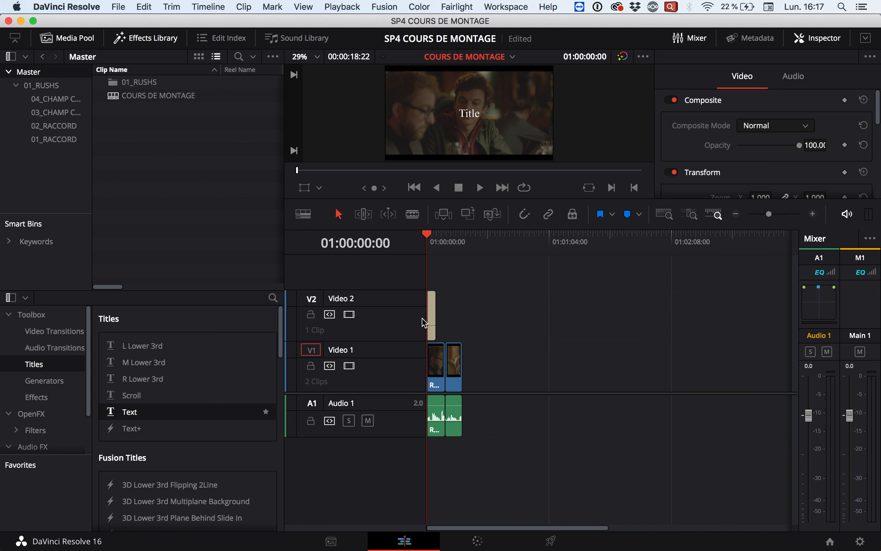
- With the title selected, hide the effects library and media pool and enlarge the viewer and Inspector area above the timeline
left_click(433, 316)
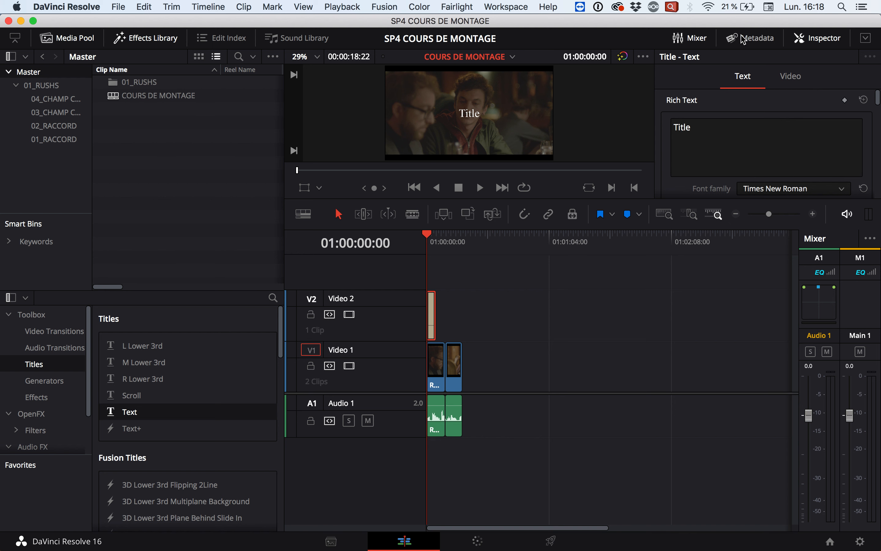
left_click(823, 42)
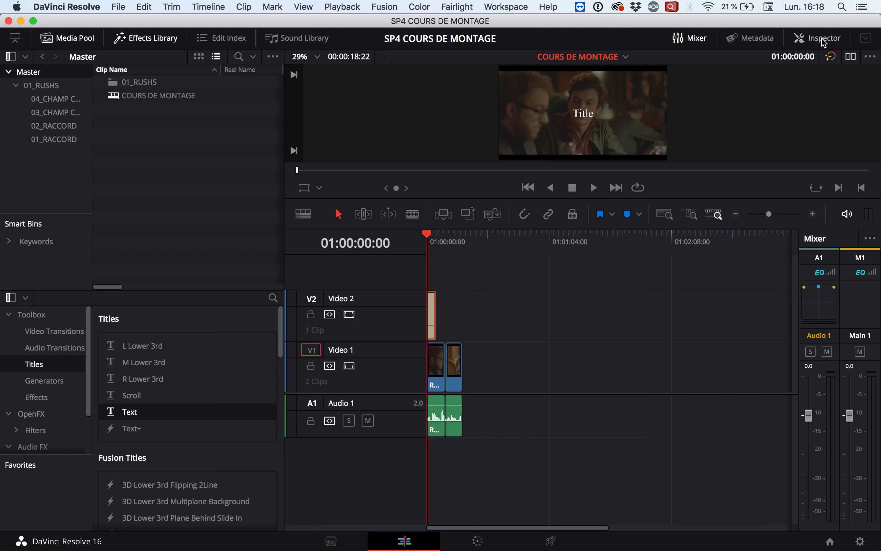
left_click(824, 42)
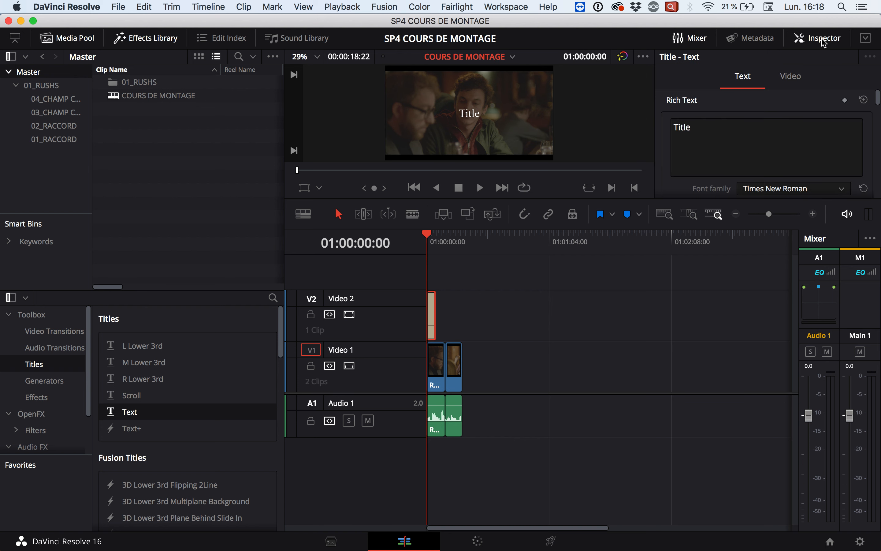
left_click(155, 43)
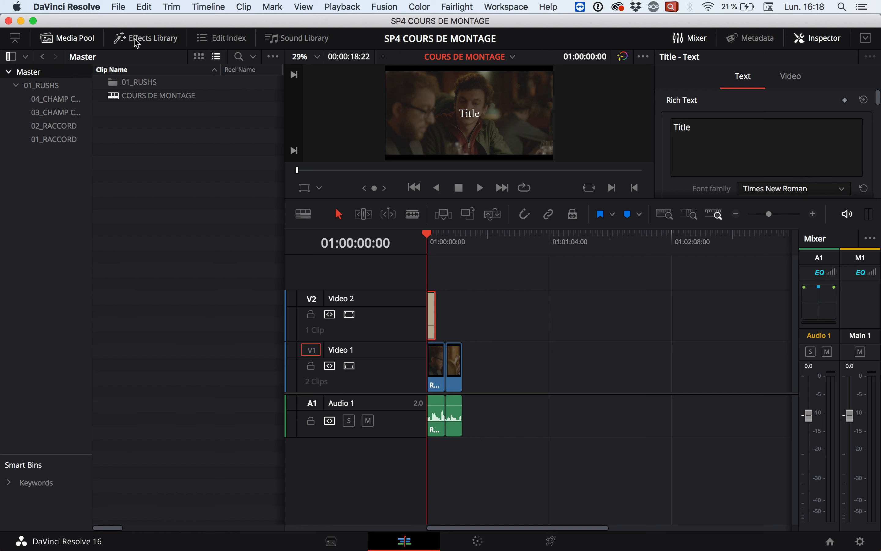
left_click(69, 38)
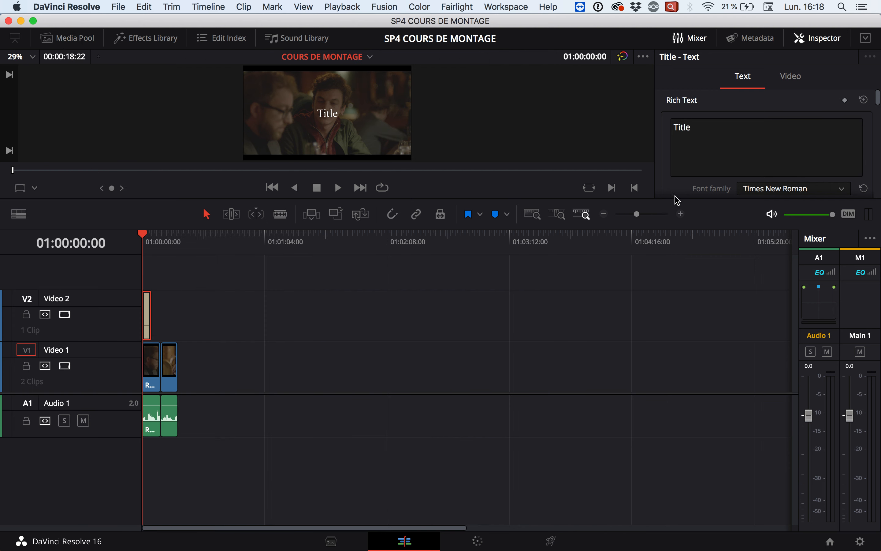
left_click_drag(675, 198, 643, 367)
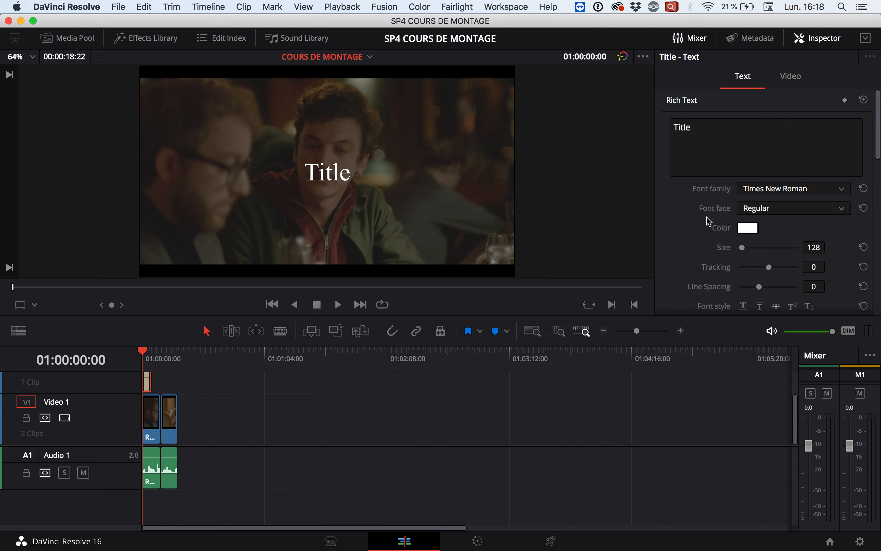
- Replace the title's text with "raccord"
left_click(165, 390)
left_click(742, 135)
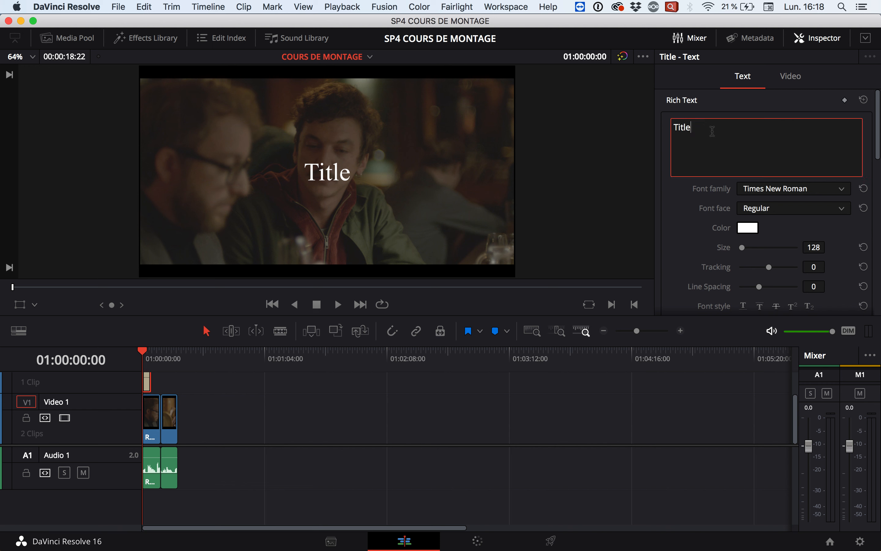
left_click_drag(712, 131, 657, 124)
type("raccord")
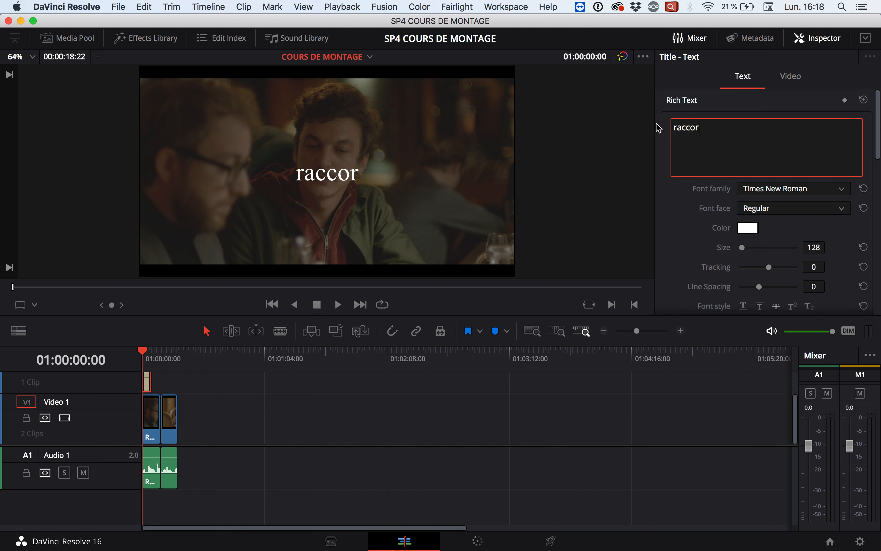
- Change the title's font family to Tahoma and set its size to 93
left_click(841, 189)
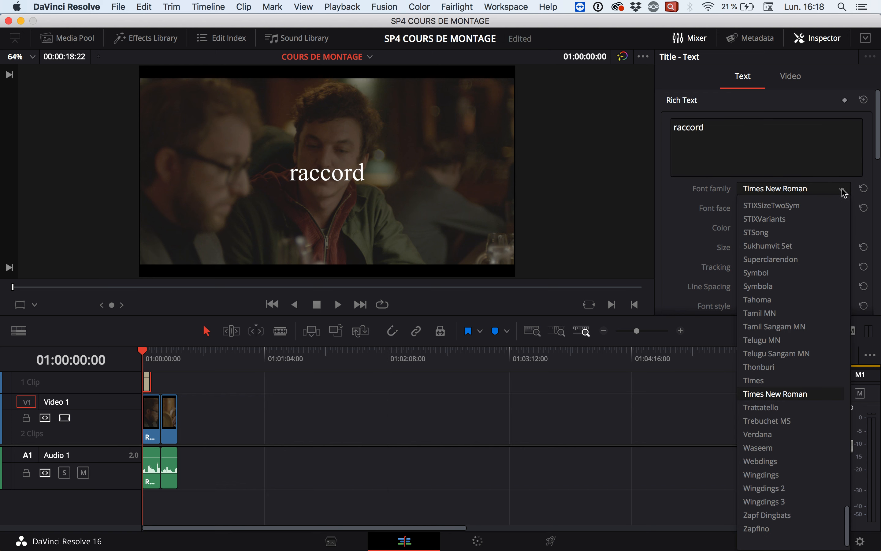
left_click(787, 300)
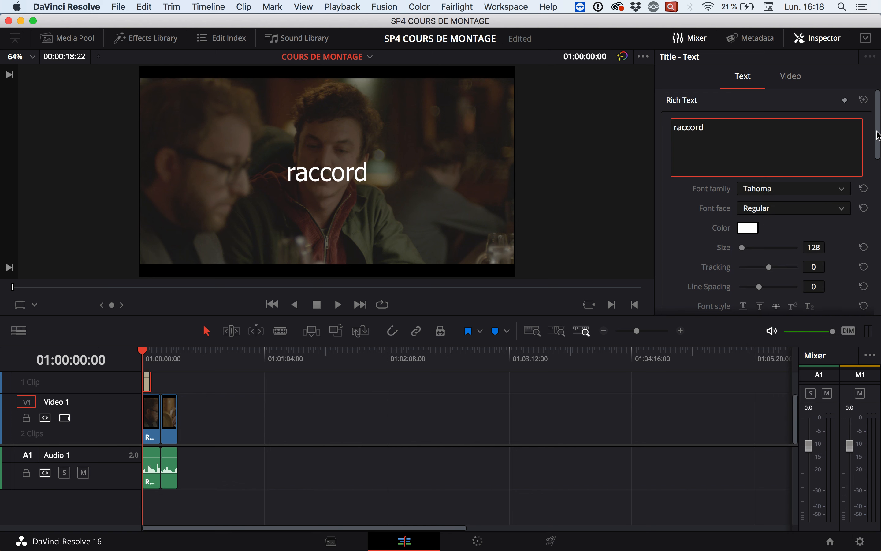
left_click_drag(877, 131, 878, 156)
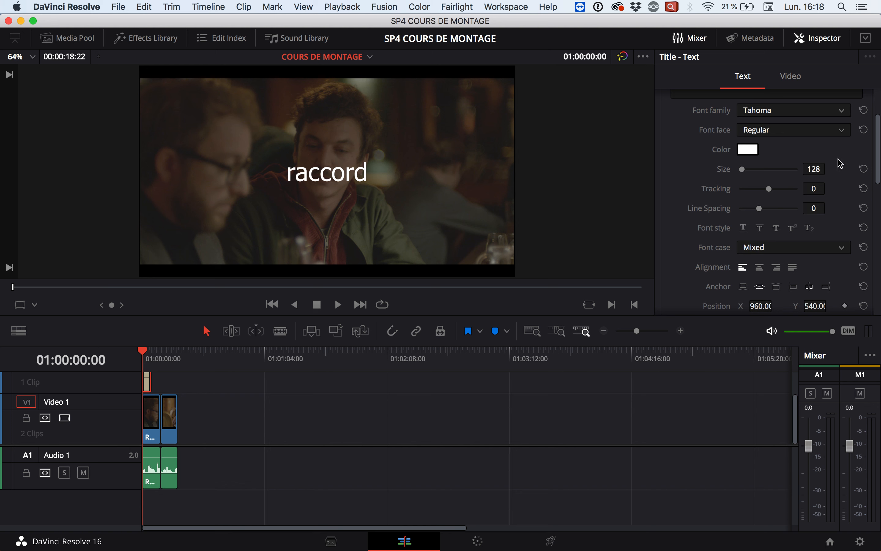
left_click_drag(817, 171, 805, 171)
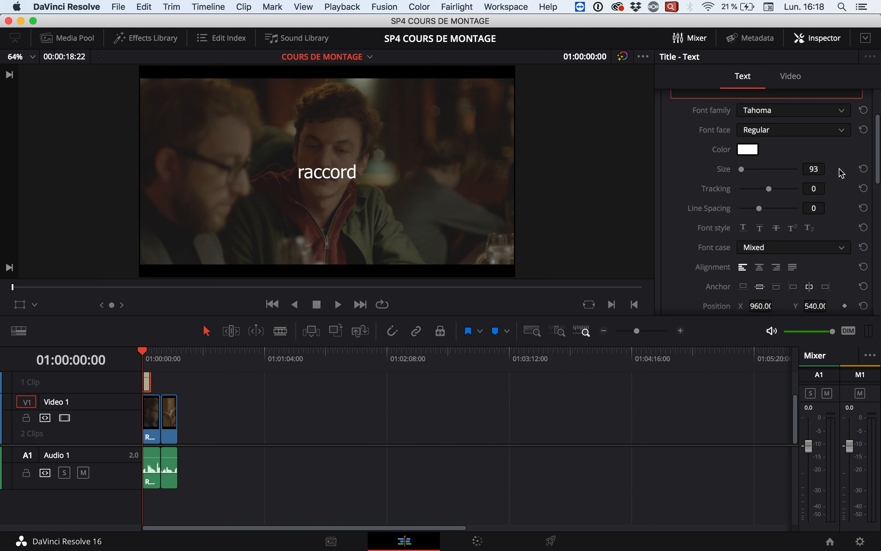
- Try the title at position X 1059, Y 218, and reset its position to the default
scroll(878, 164, "down", 10)
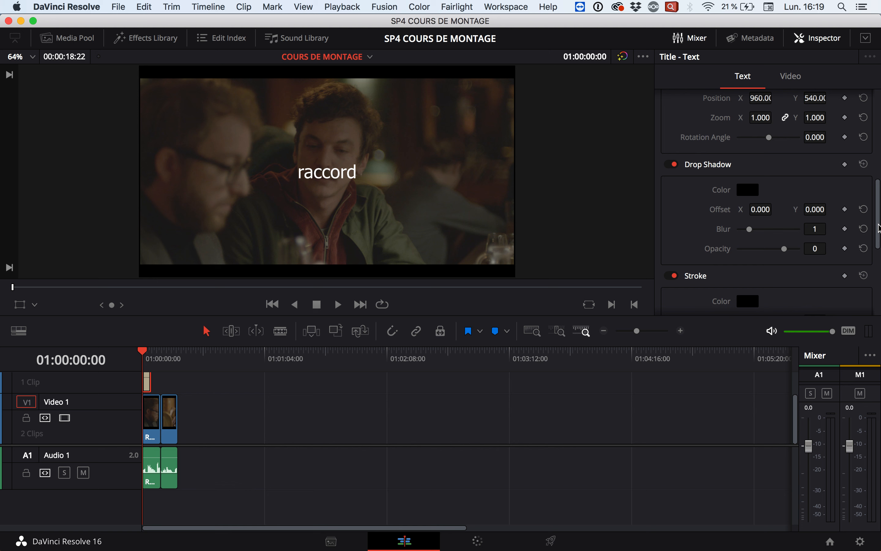
scroll(878, 166, "up", 9)
scroll(877, 175, "down", 2)
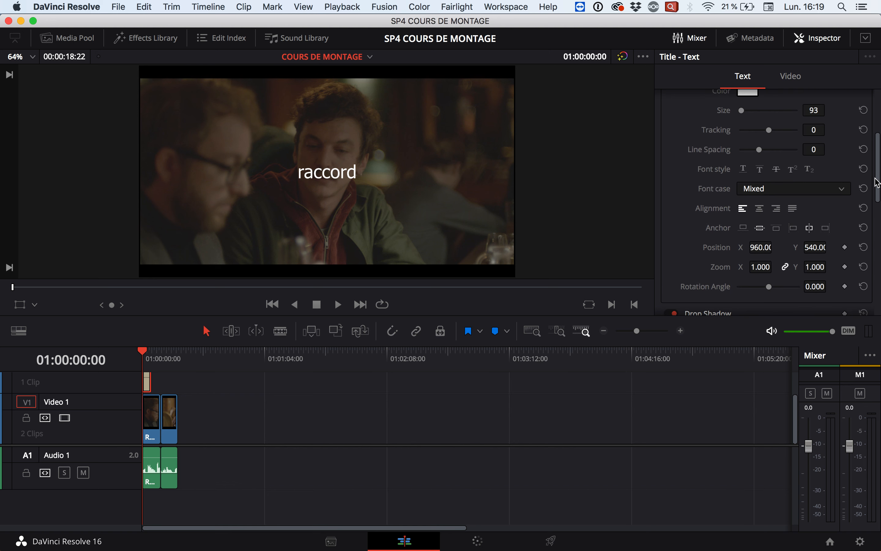
mouse_move(816, 247)
left_mouse_down()
mouse_move(831, 246)
mouse_move(814, 248)
left_mouse_up()
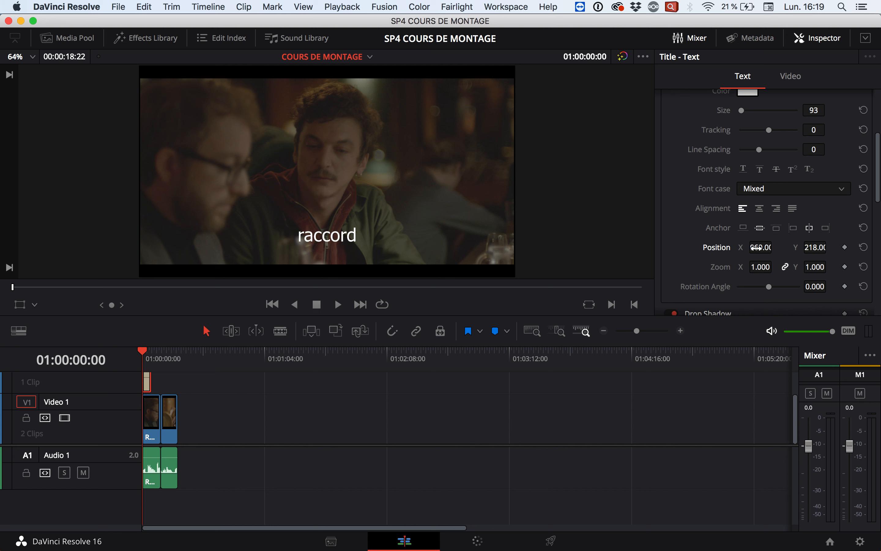
mouse_move(765, 248)
left_mouse_down()
mouse_move(754, 248)
mouse_move(779, 248)
left_mouse_up()
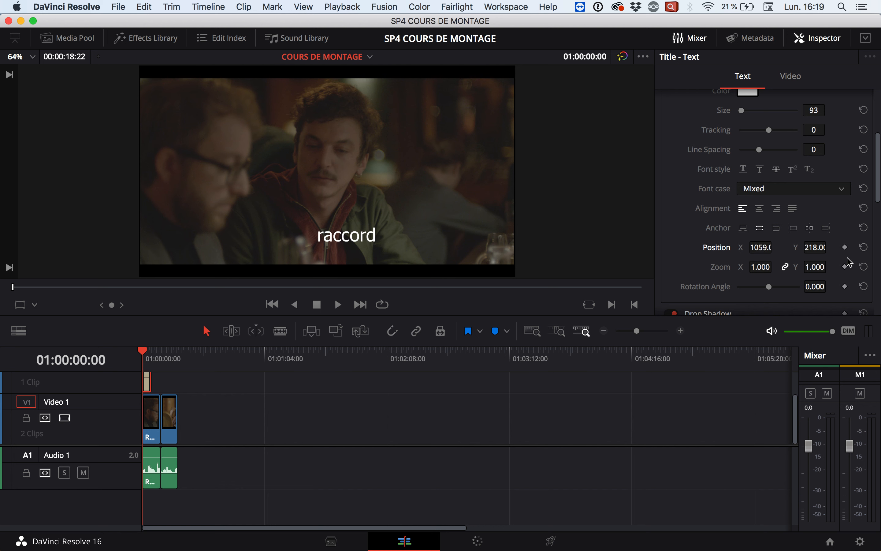
left_click(865, 247)
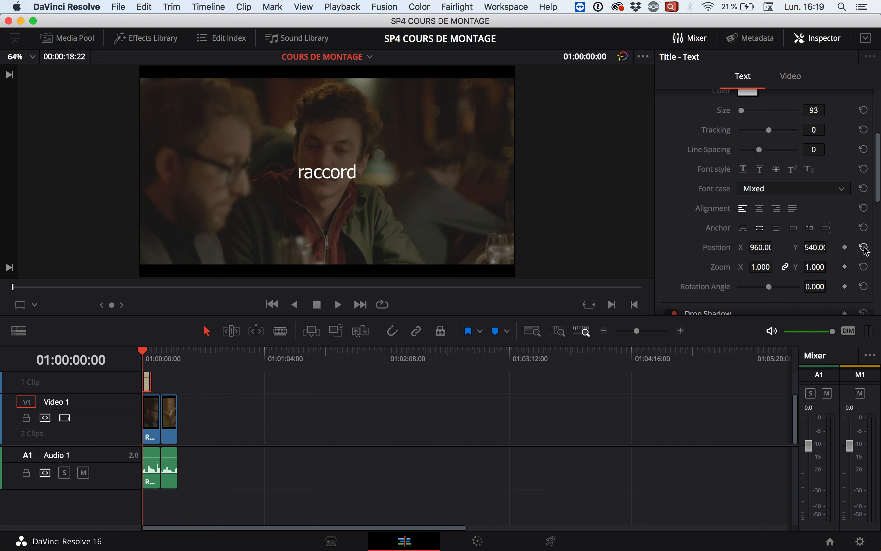
- Lower the title in the frame by setting its Y position to 237
mouse_move(815, 248)
left_mouse_down()
mouse_move(824, 248)
mouse_move(787, 248)
mouse_move(818, 249)
left_mouse_up()
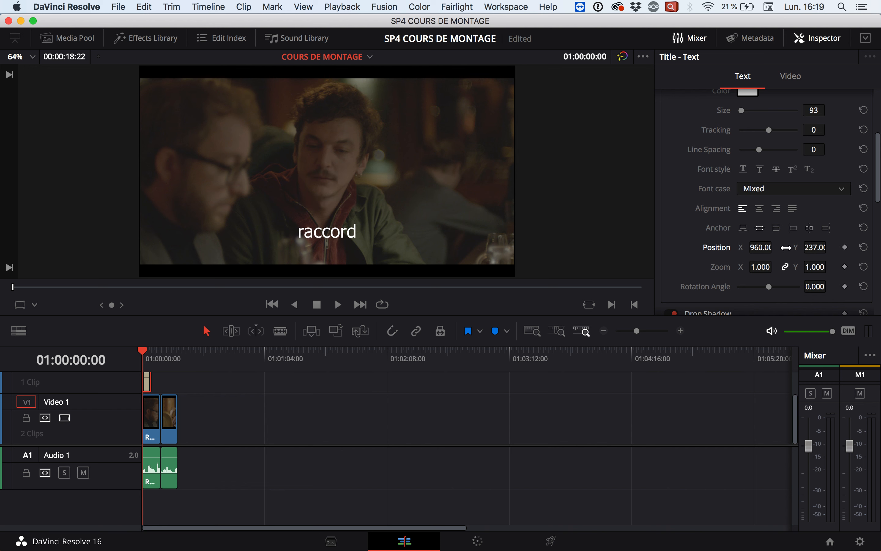
- Save the project and reframe the first video clip on Video 1 with a linked zoom of 1.410 and position X 167
key("super+s")
left_click(153, 425)
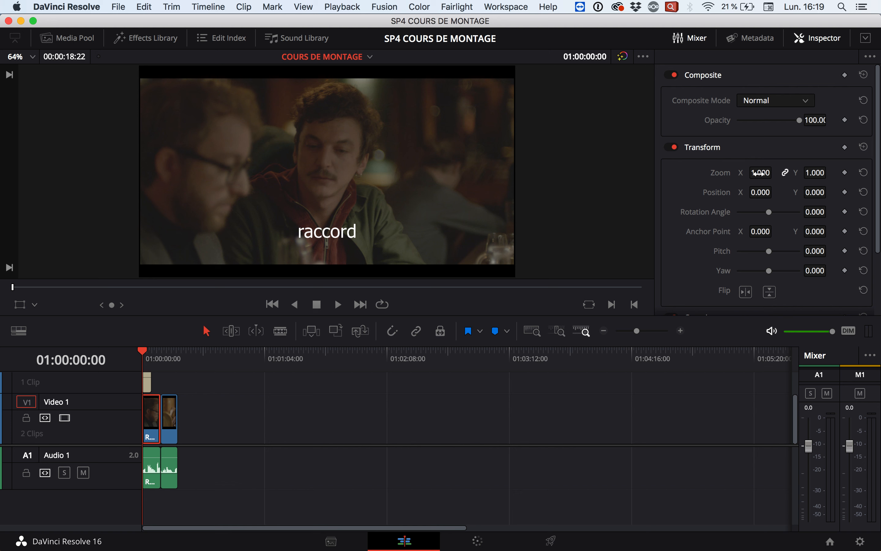
left_click_drag(765, 172, 779, 172)
left_click_drag(776, 173, 774, 173)
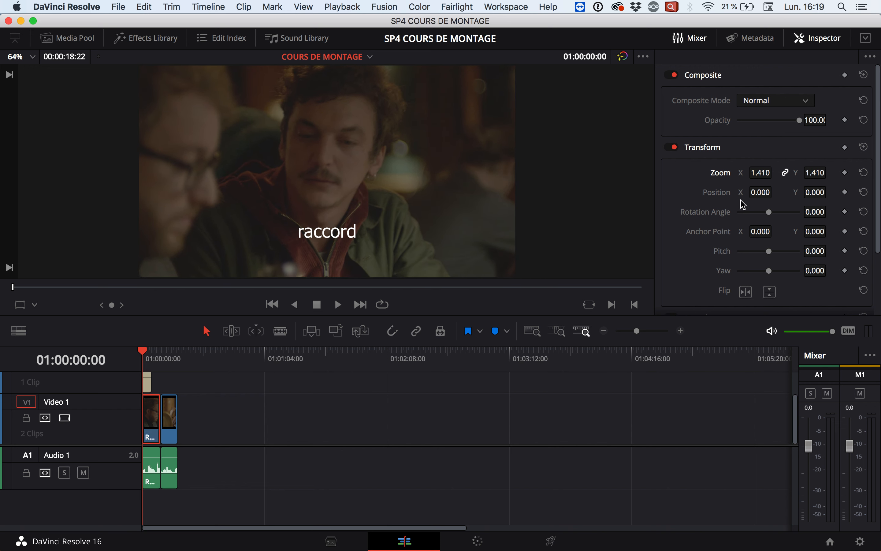
mouse_move(774, 193)
left_mouse_down()
mouse_move(785, 193)
mouse_move(776, 192)
left_mouse_up()
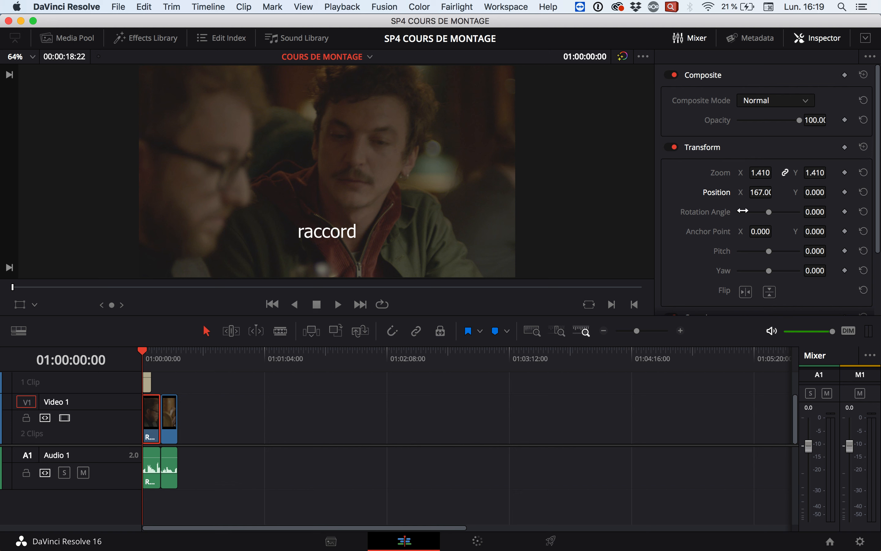
- Try flipping the first video clip horizontally, and restore its original orientation
left_click(745, 293)
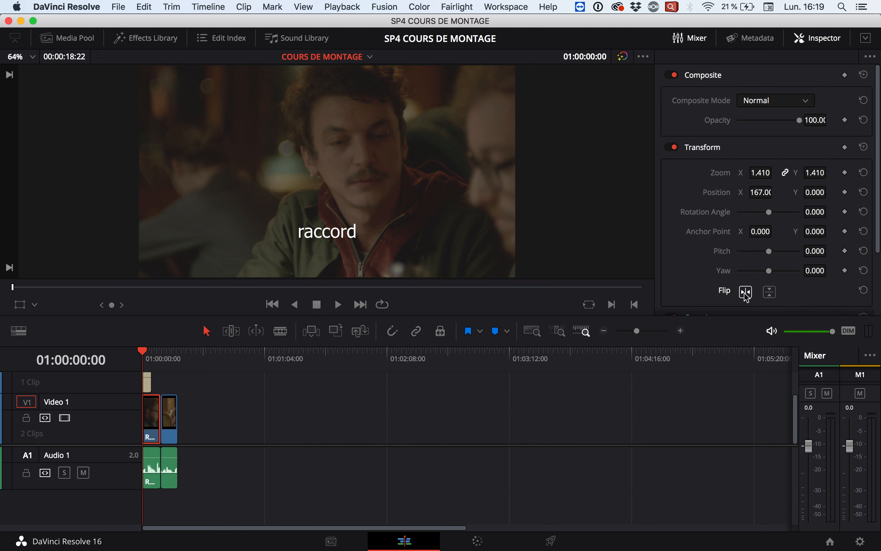
left_click(746, 293)
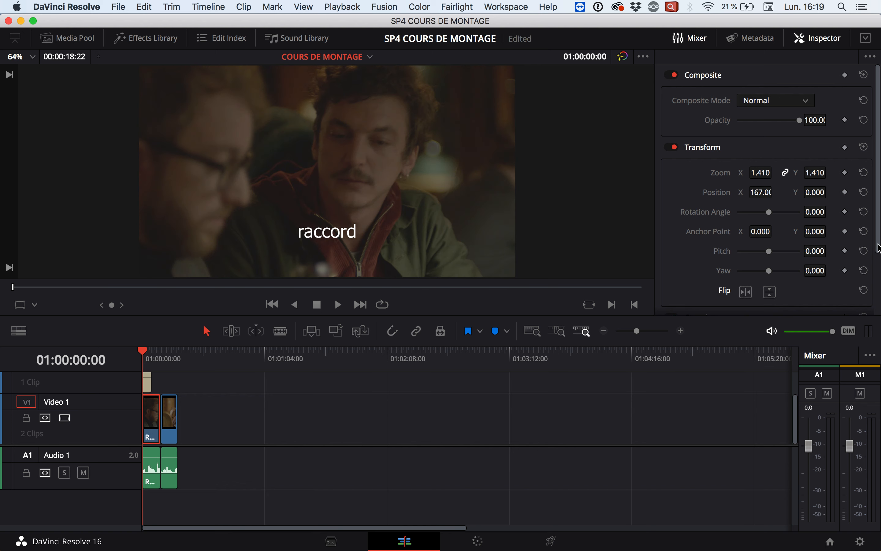
- Look through the clip's remaining inspector settings and view the render settings on the Deliver page
left_click_drag(878, 222, 880, 147)
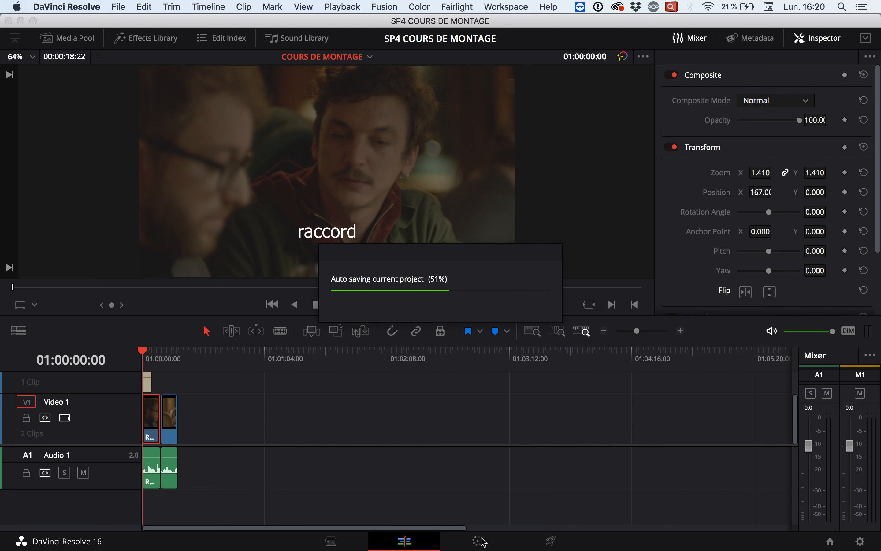
left_click(556, 546)
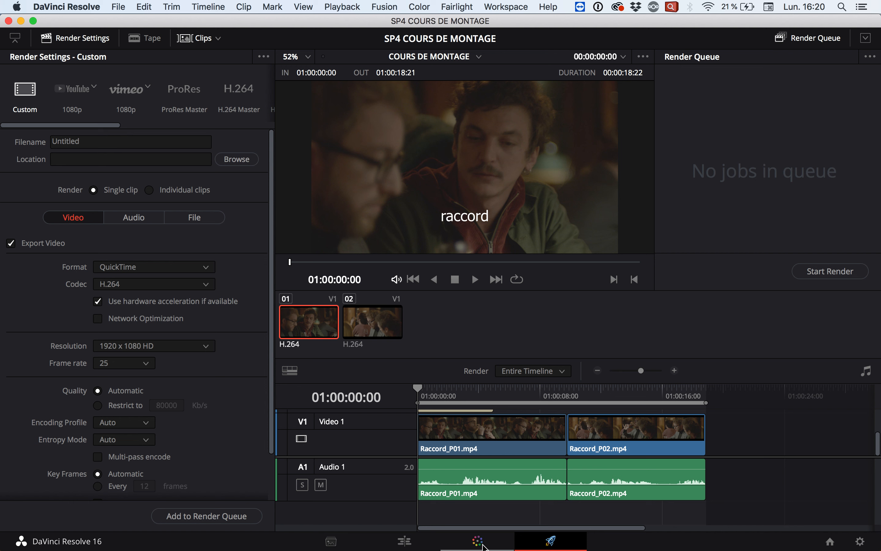
- On the Color page, shape the first clip's custom curve into an S by raising the highlights and lowering the shadows
left_click(483, 545)
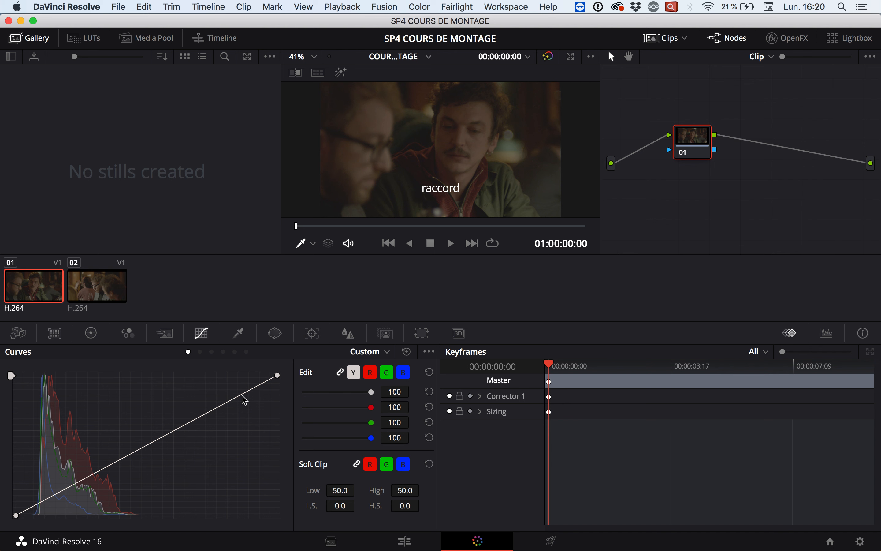
left_click_drag(244, 399, 228, 388)
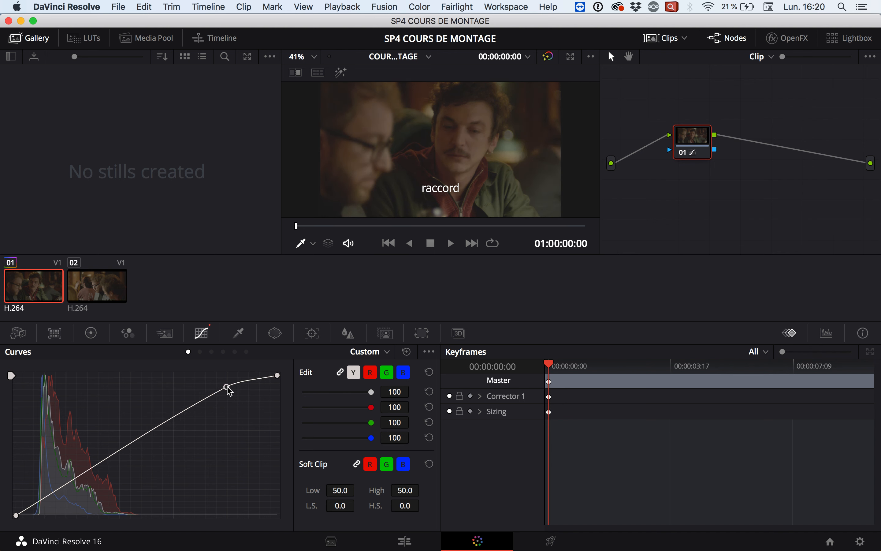
left_click_drag(66, 483, 75, 494)
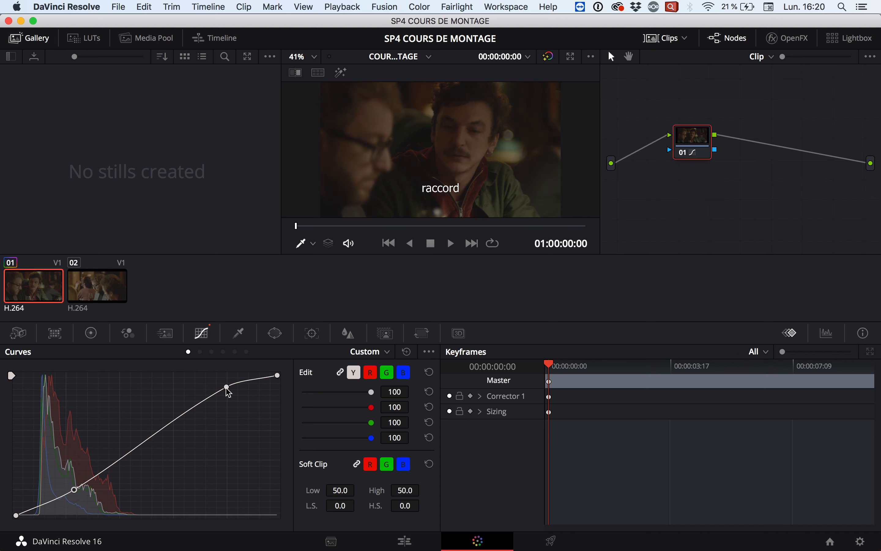
left_click_drag(226, 388, 215, 381)
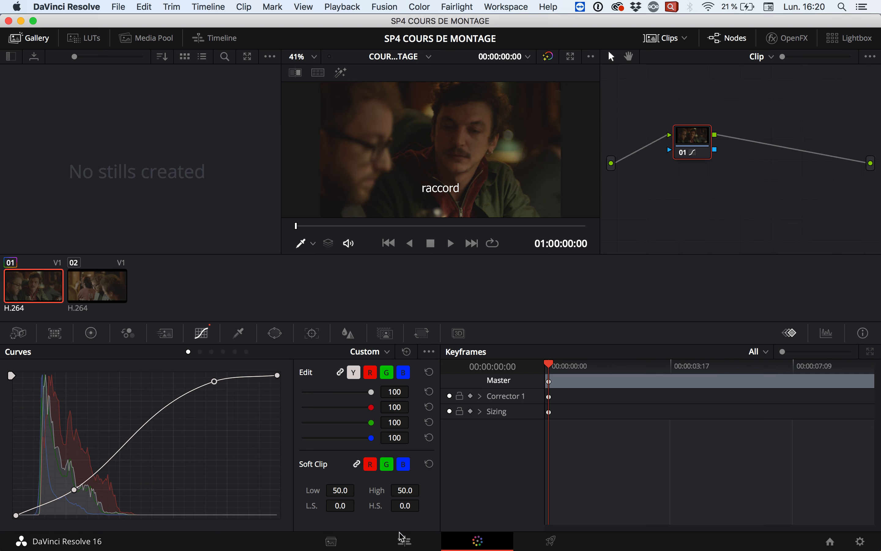
mouse_move(623, 548)
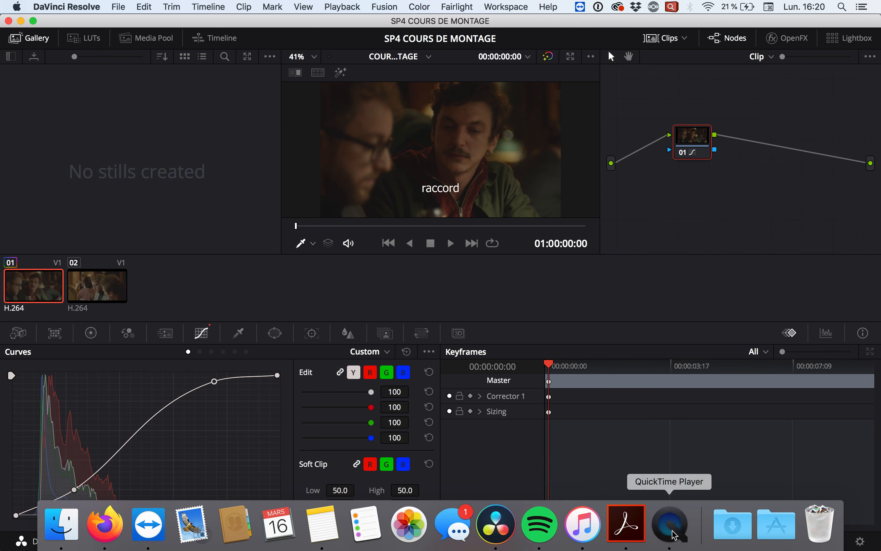